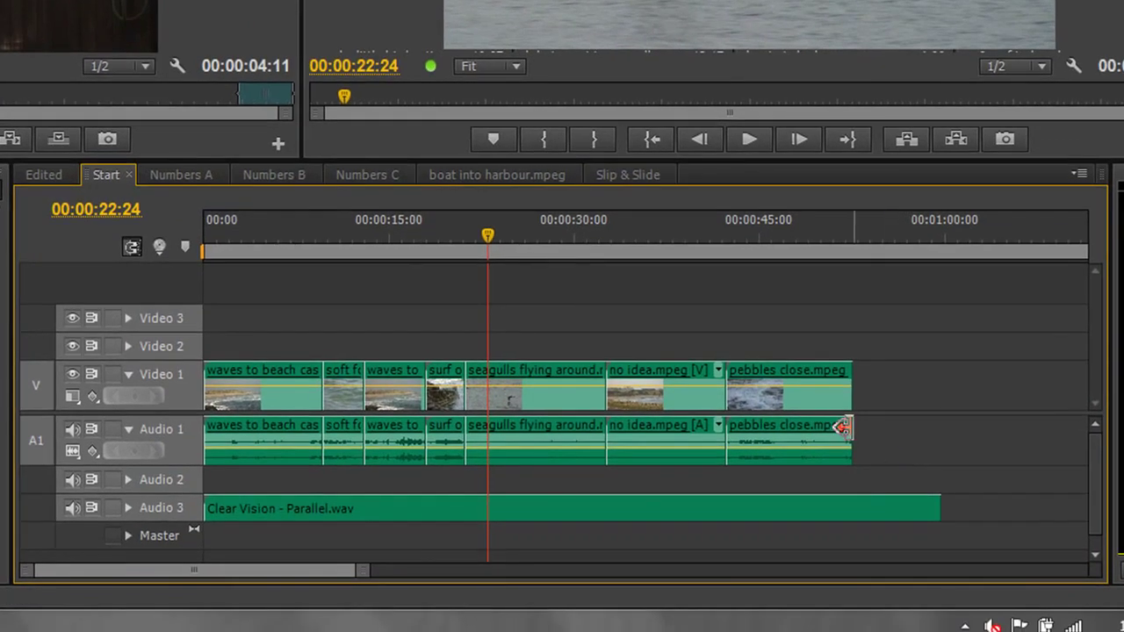
Extend the pebbles close audio past its video, and delay the opening clip's video so its audio leads.
left_click_drag(845, 431, 1049, 457)
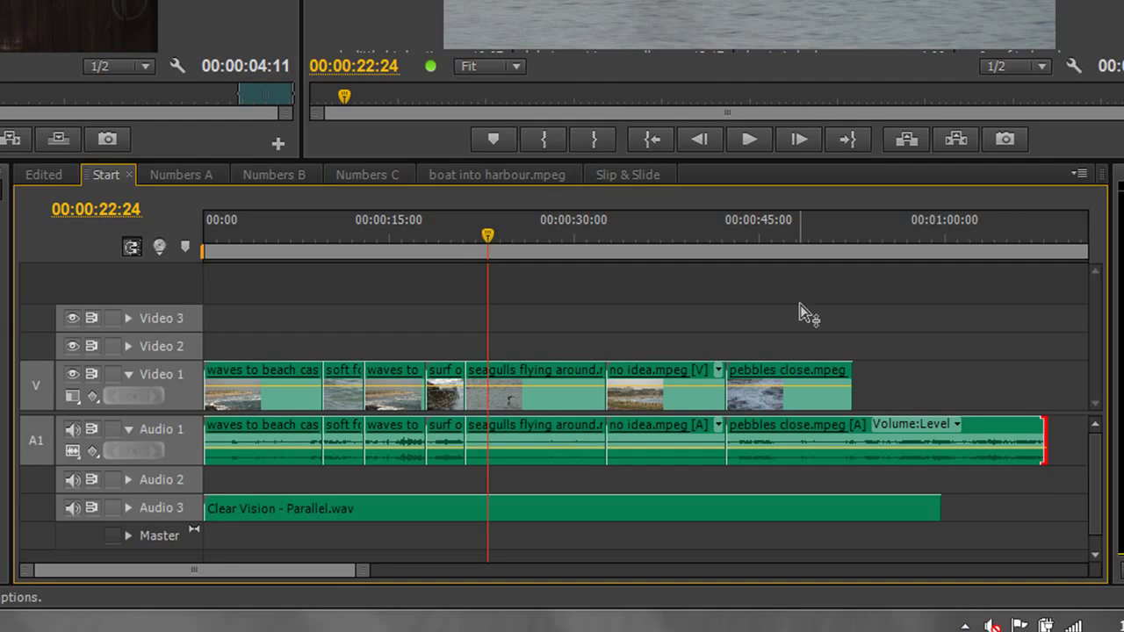
key("l")
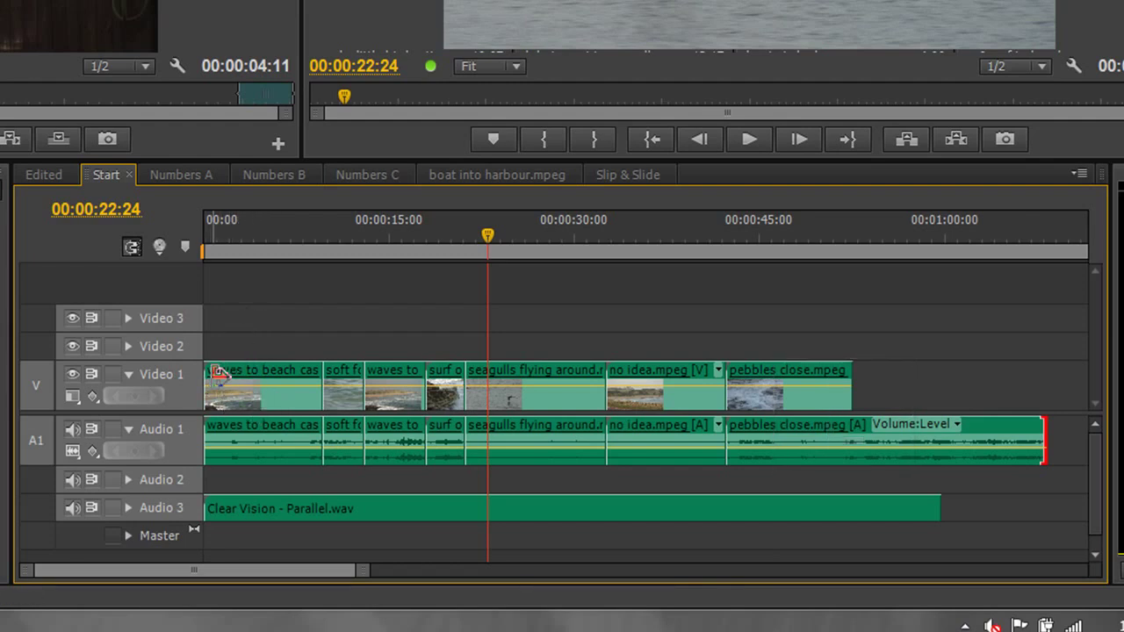
left_click_drag(218, 372, 276, 373)
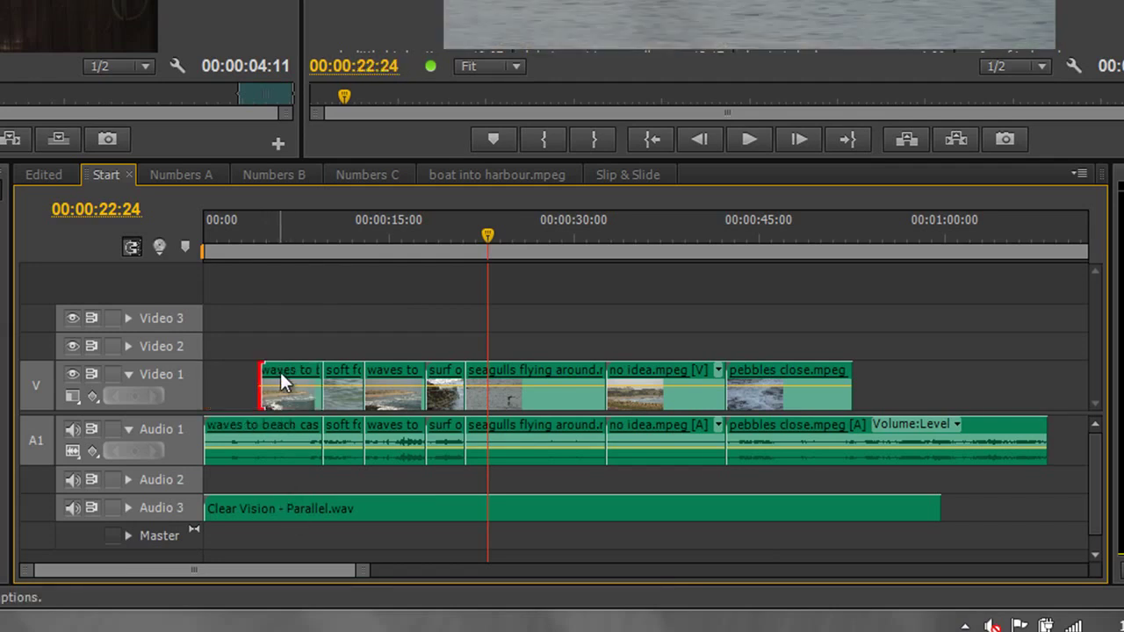
key("j")
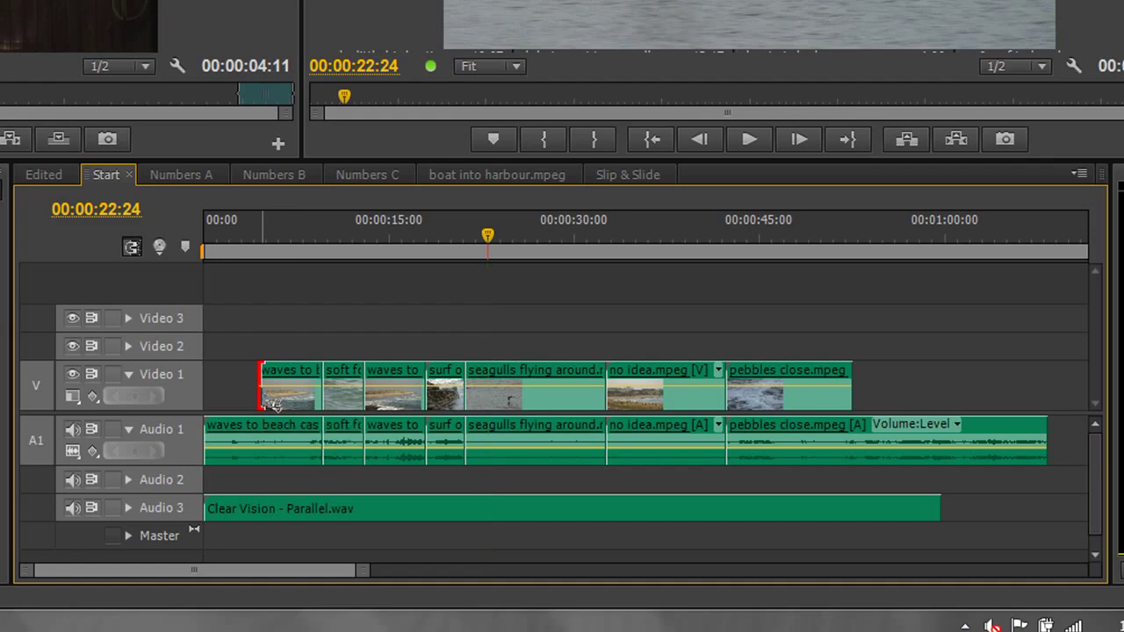
Alt-trim the opening 'waves to beach' video's left edge back to 00:00, leaving its audio unchanged.
left_click(273, 427)
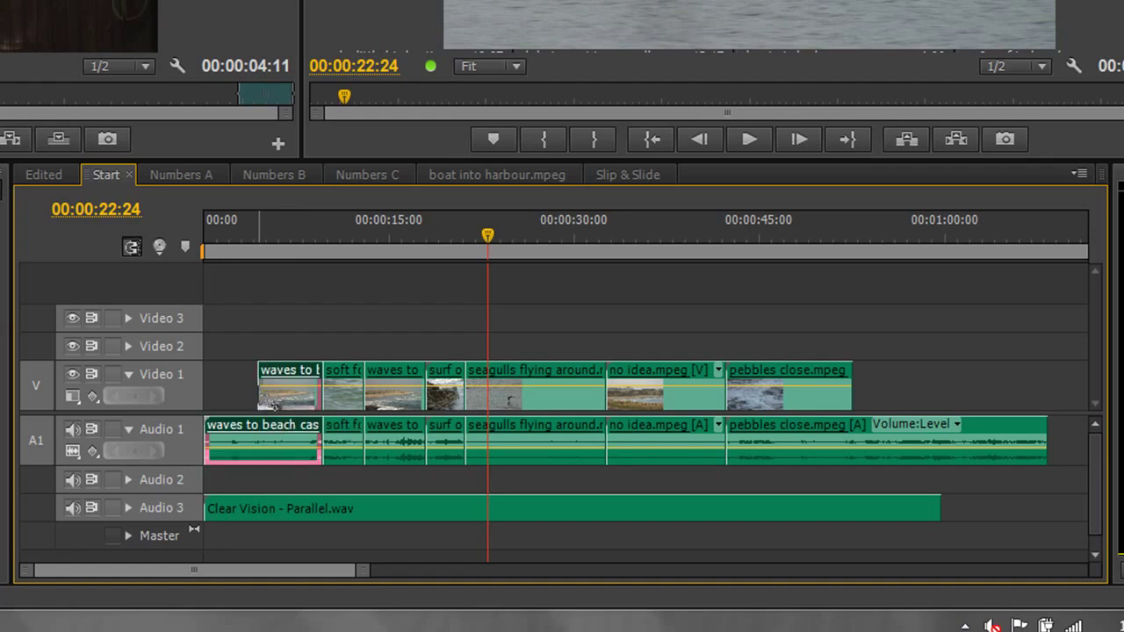
left_click_drag(276, 405, 236, 392)
key("y")
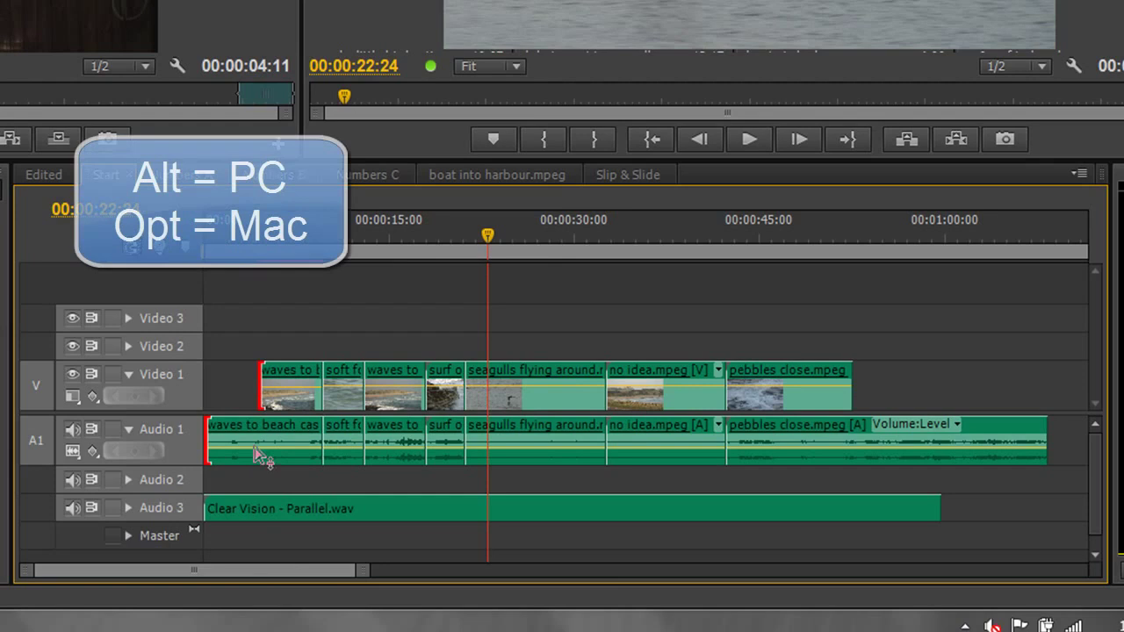
left_click_drag(248, 392, 215, 394)
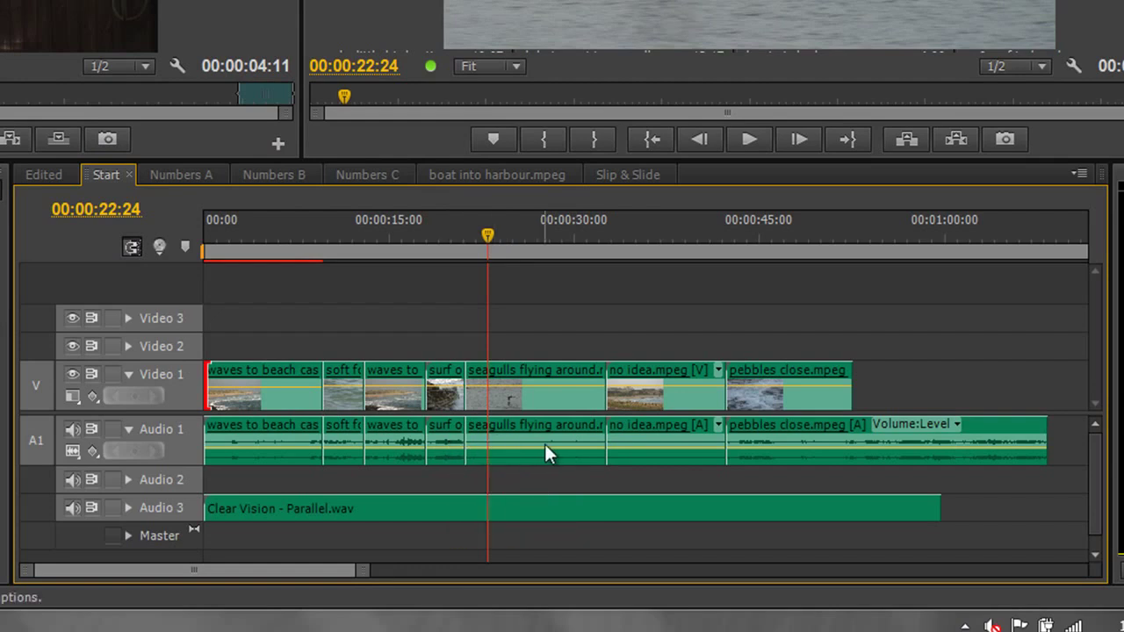
Delete only the seagulls flying around audio from Audio 1.
left_click(550, 393)
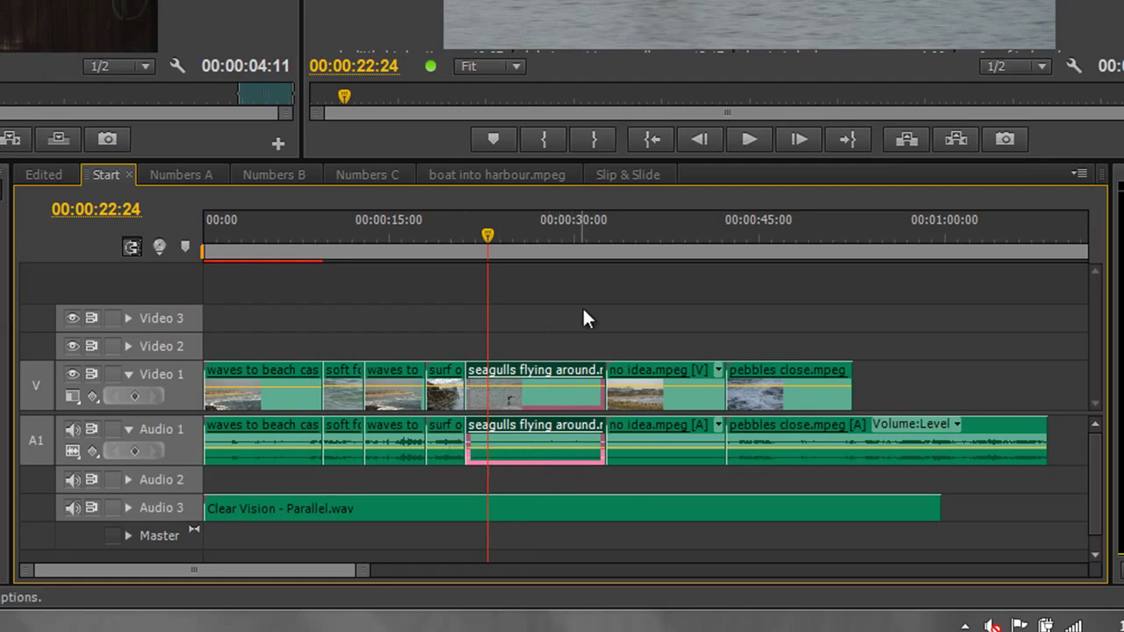
left_click(568, 476)
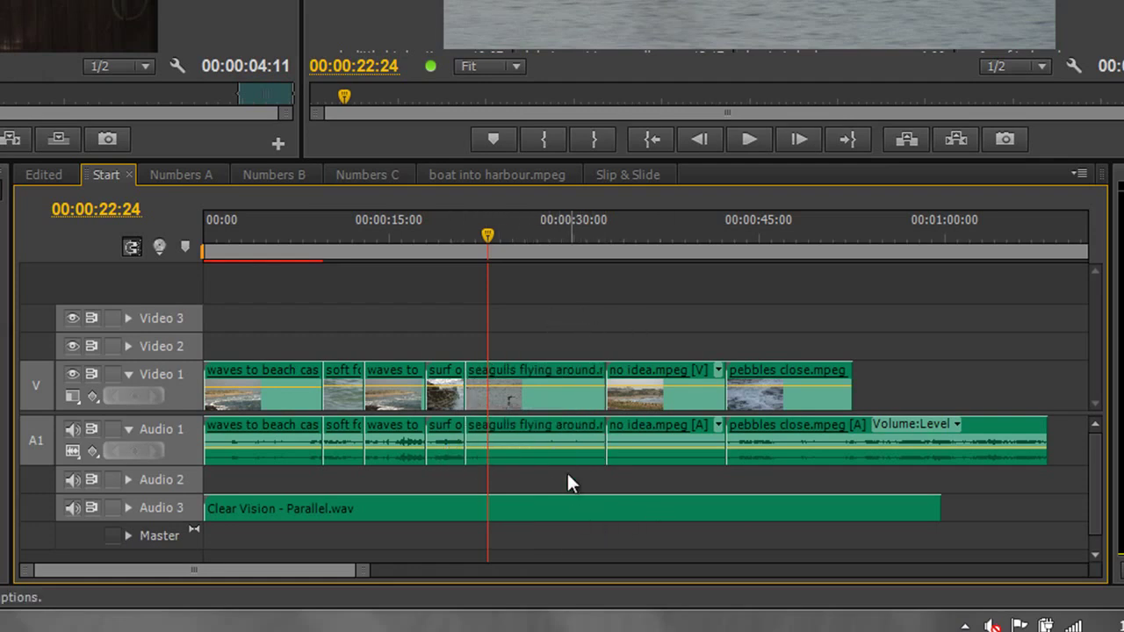
left_click(540, 429)
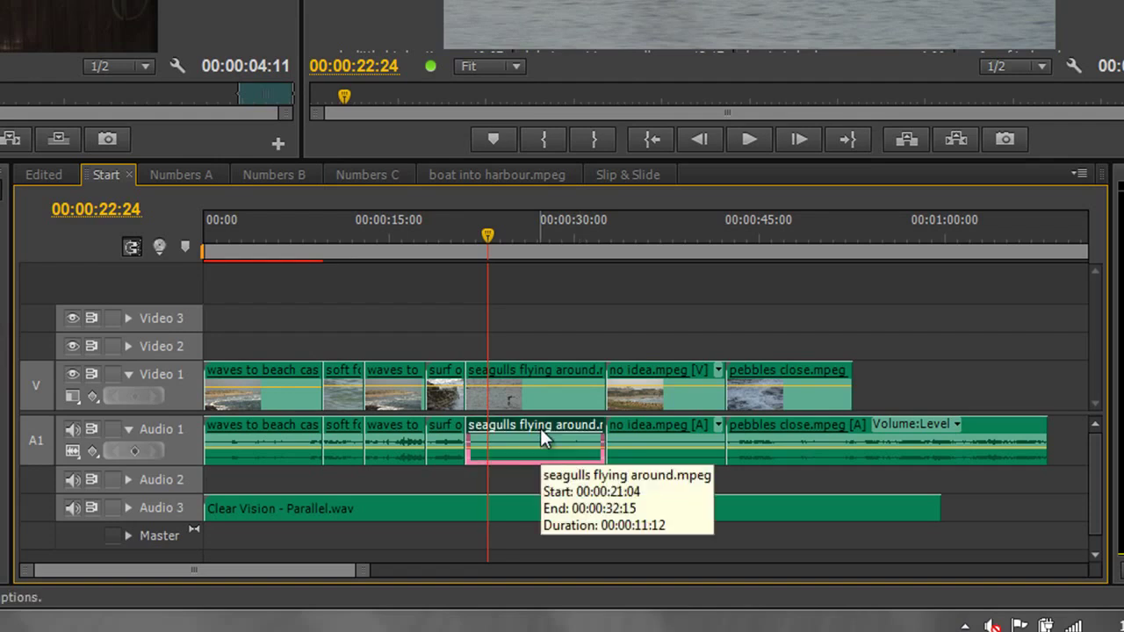
key("Delete")
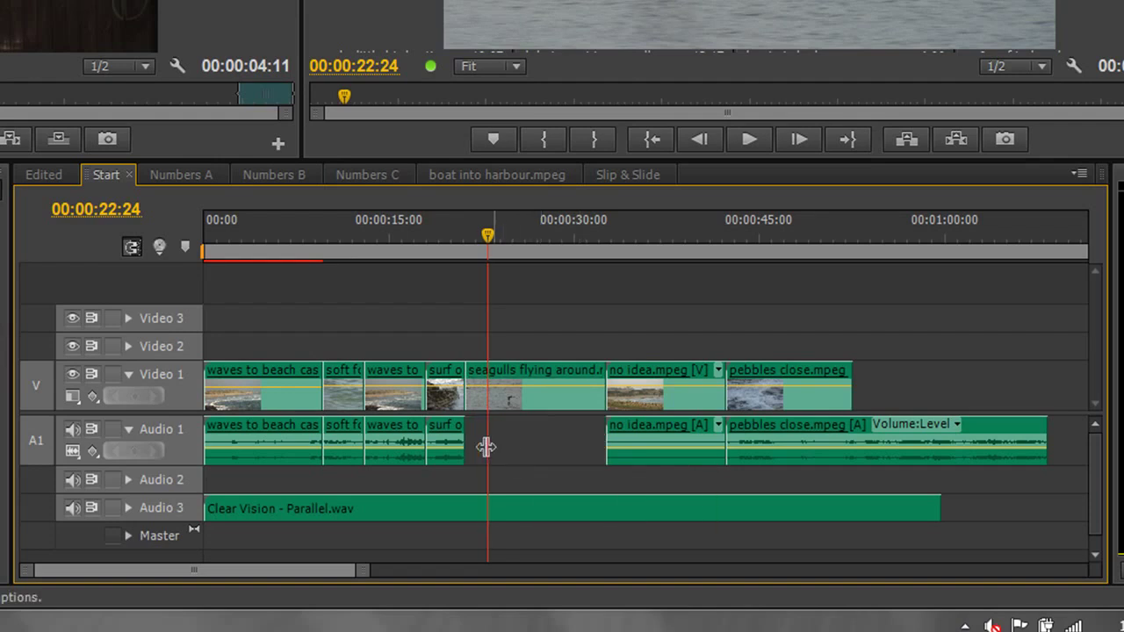
Extend the surf over rock audio under the seagulls video, checking it around 00:00:25:12.
left_click_drag(457, 439, 606, 461)
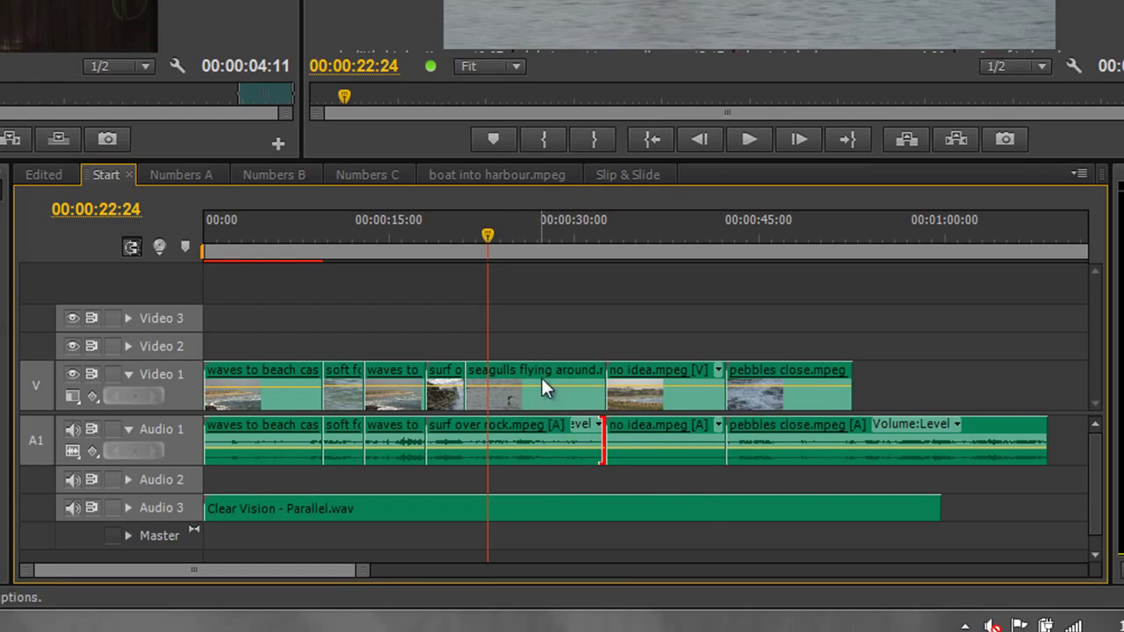
left_click_drag(488, 255, 446, 240)
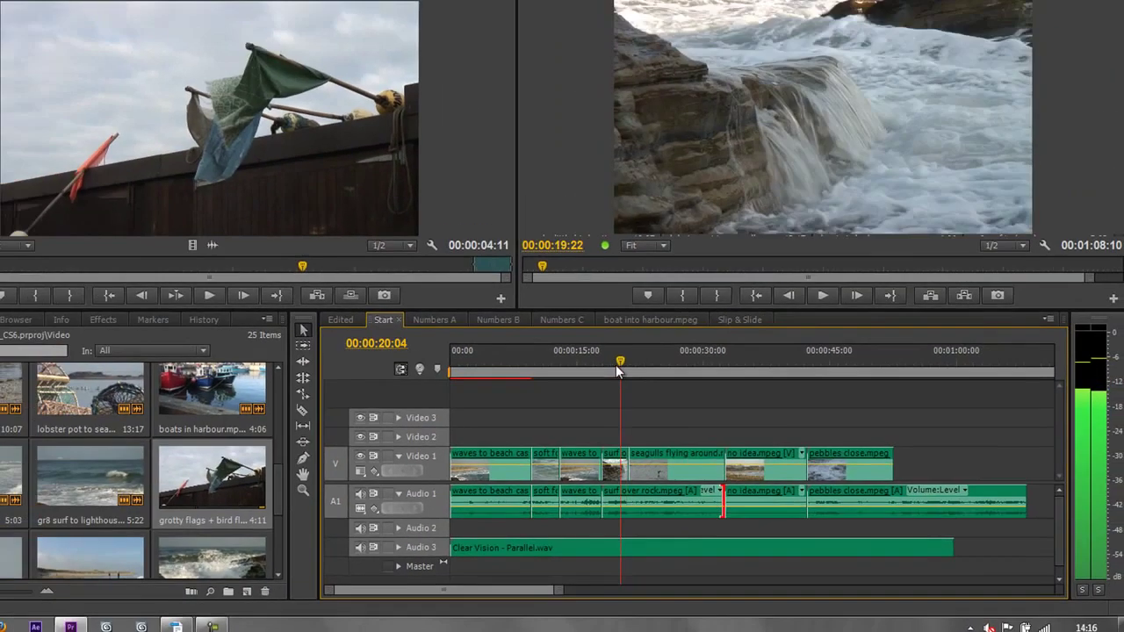
left_click_drag(618, 368, 665, 385)
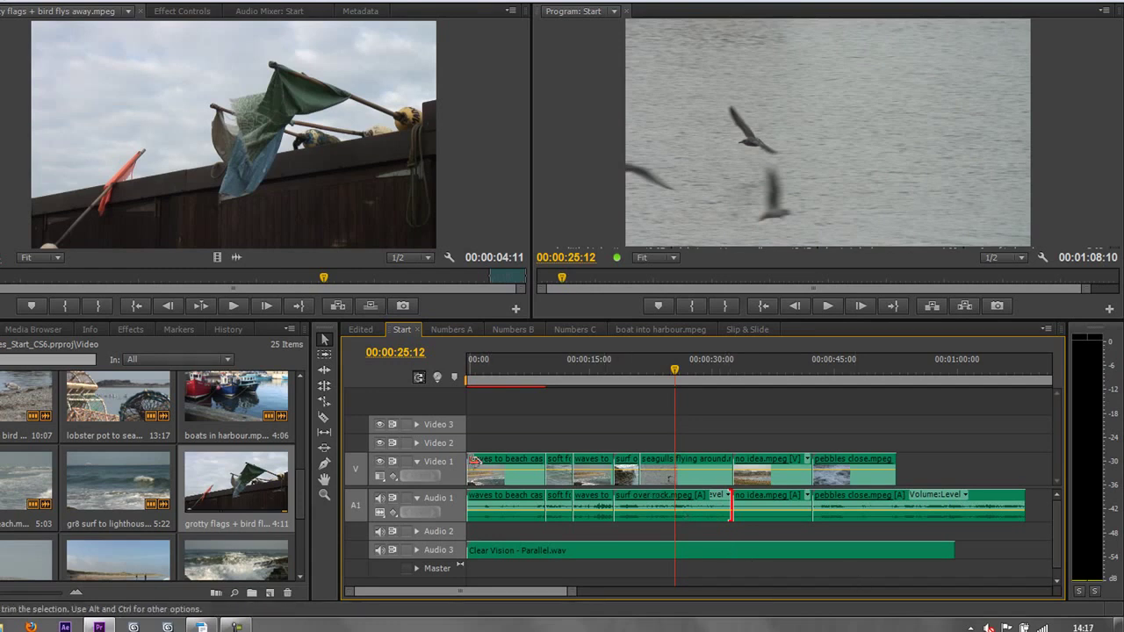
Delay the first clip's video about four seconds again and unlink the pebbles close clips.
left_click_drag(469, 465, 499, 466)
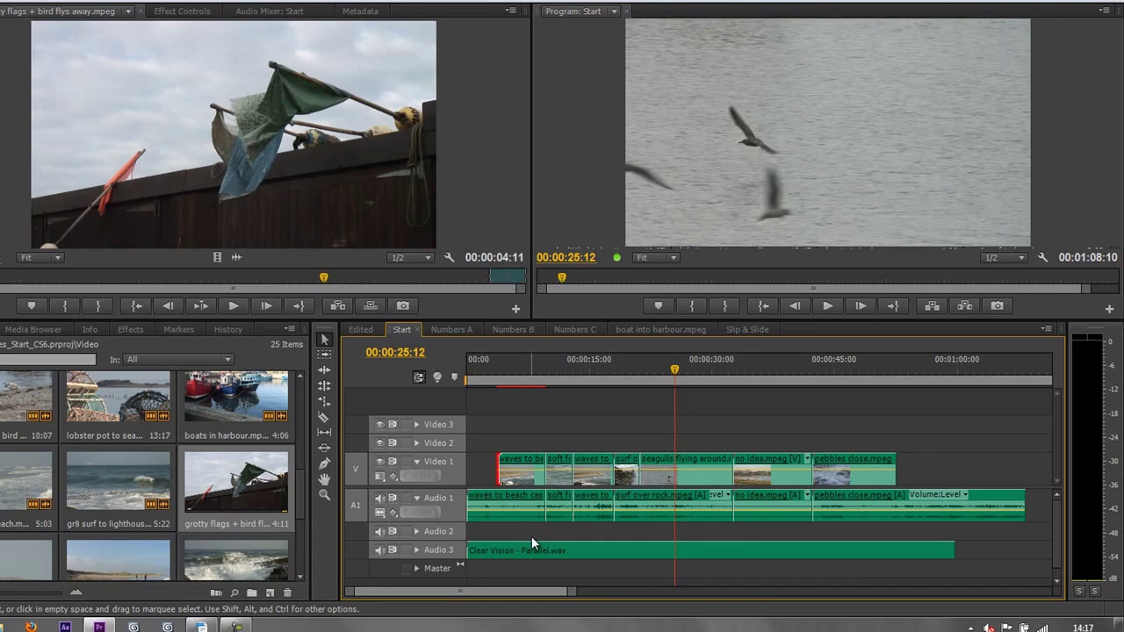
left_click(866, 463)
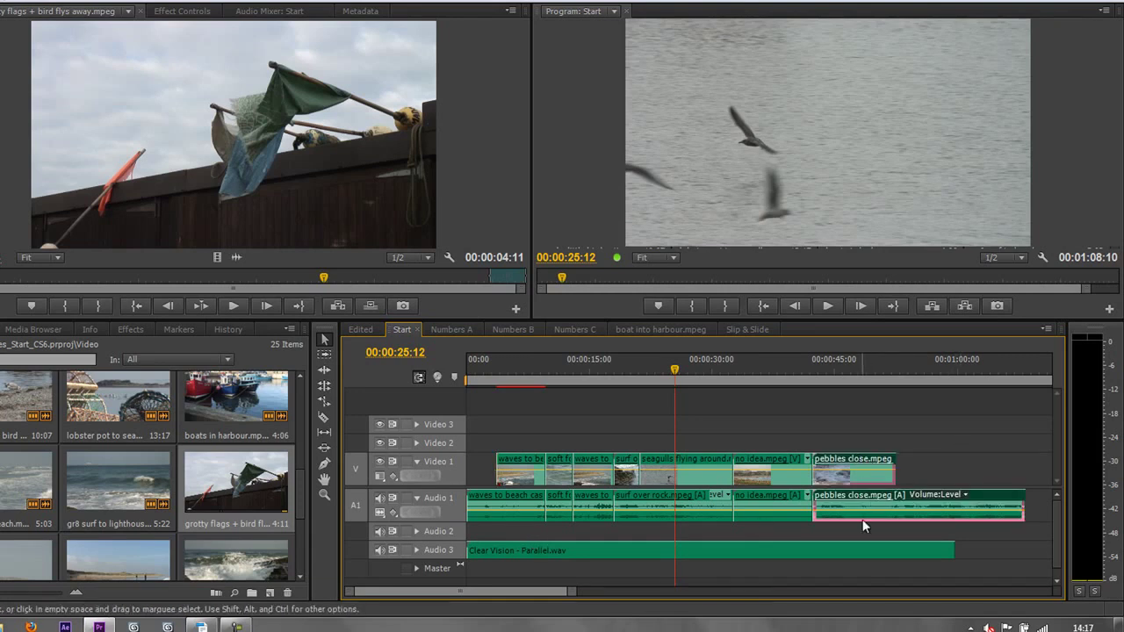
right_click(866, 463)
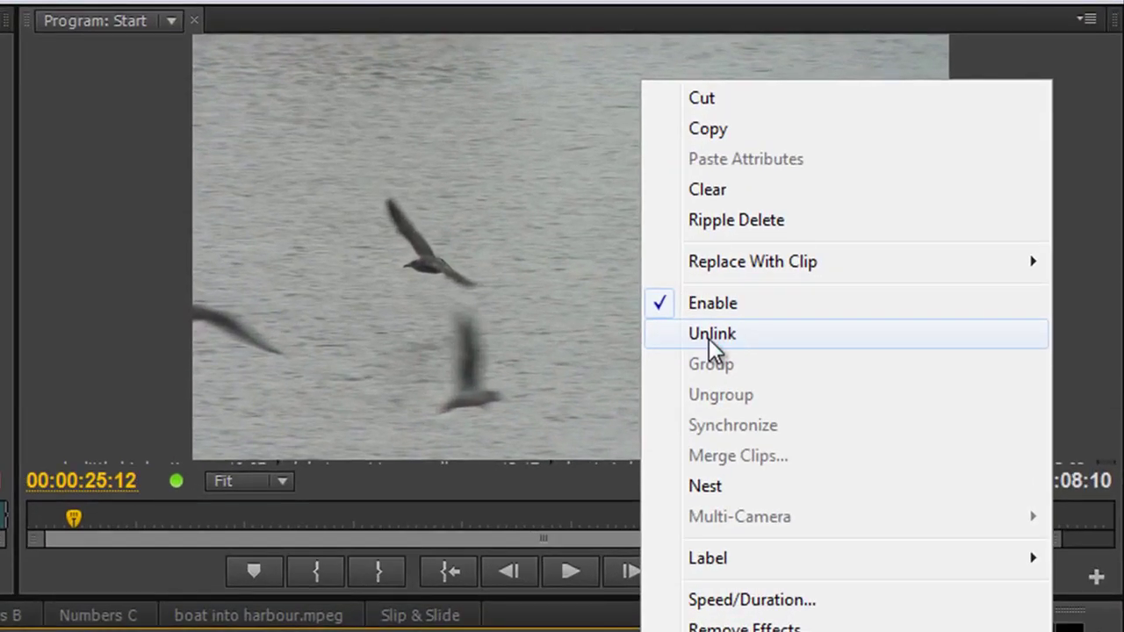
left_click(709, 339)
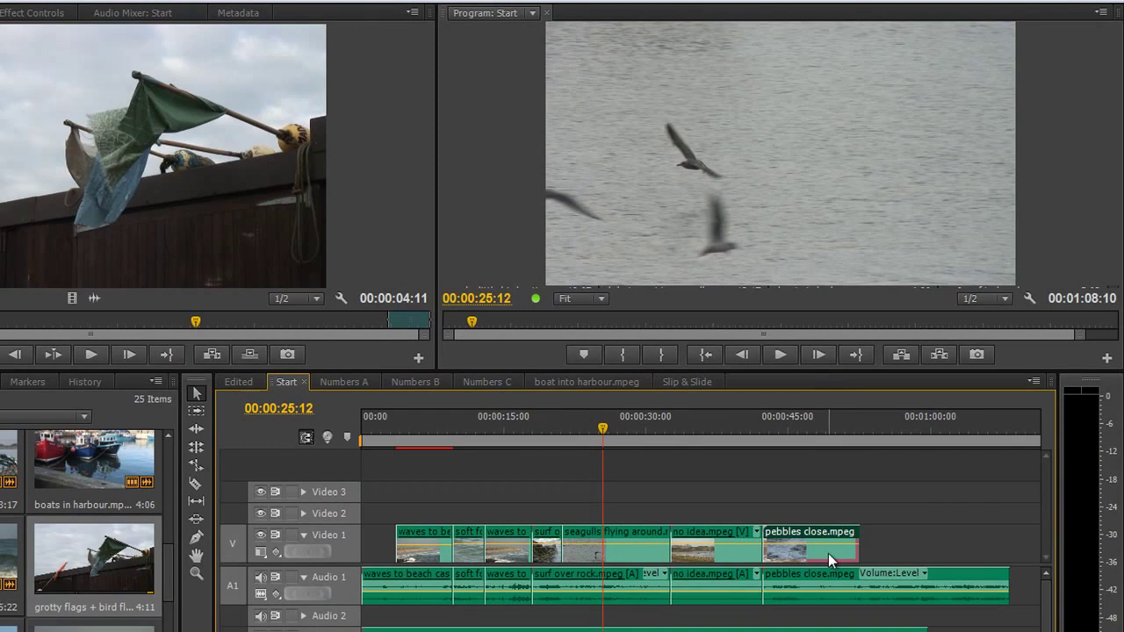
Shift the pebbles close video and audio later separately, then select both.
left_click_drag(827, 529, 894, 531)
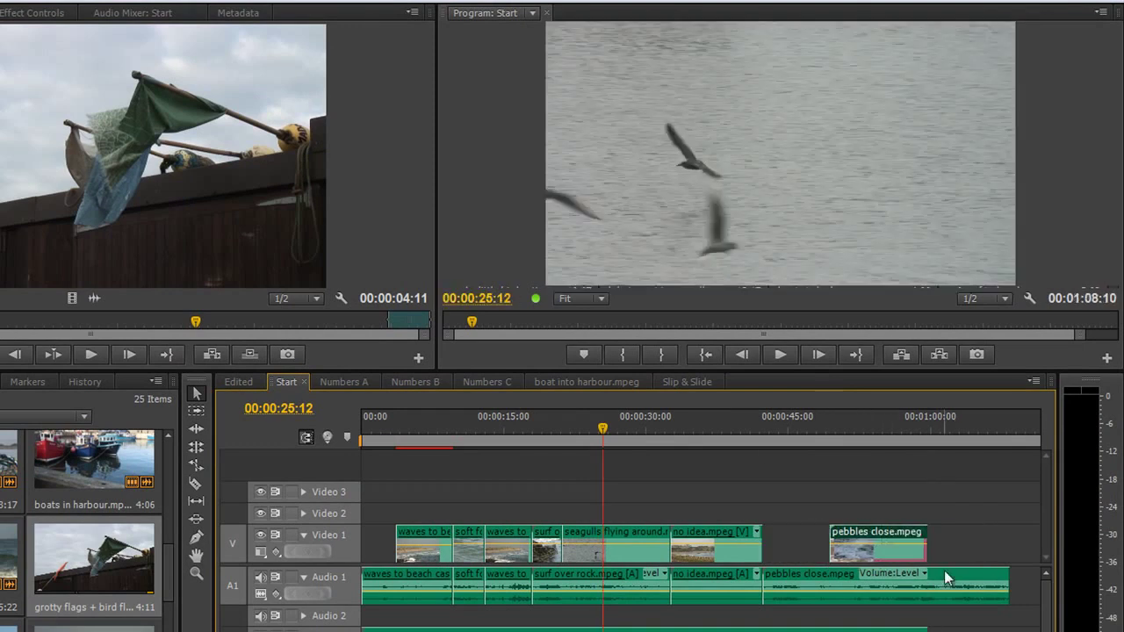
left_click(966, 587)
left_click_drag(966, 587, 989, 587)
mouse_move(884, 532)
left_mouse_down()
mouse_move(905, 532)
mouse_move(878, 533)
left_mouse_up()
left_click(894, 587, "shift")
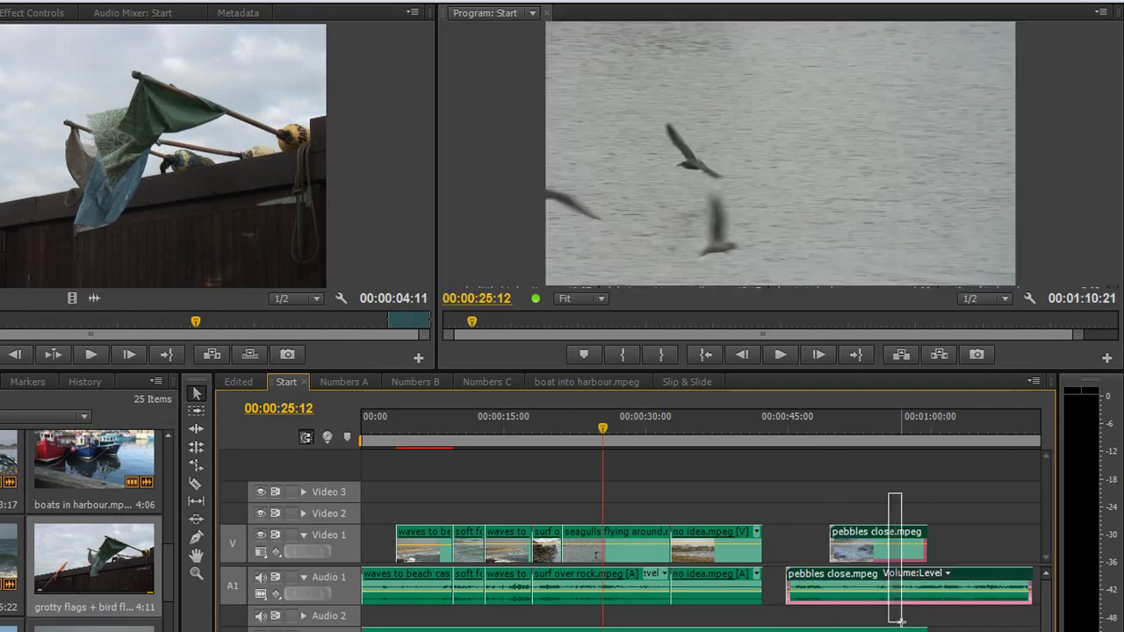
Link the pebbles close clips, move them about 1:18 later, and play the sequence back.
right_click(878, 527)
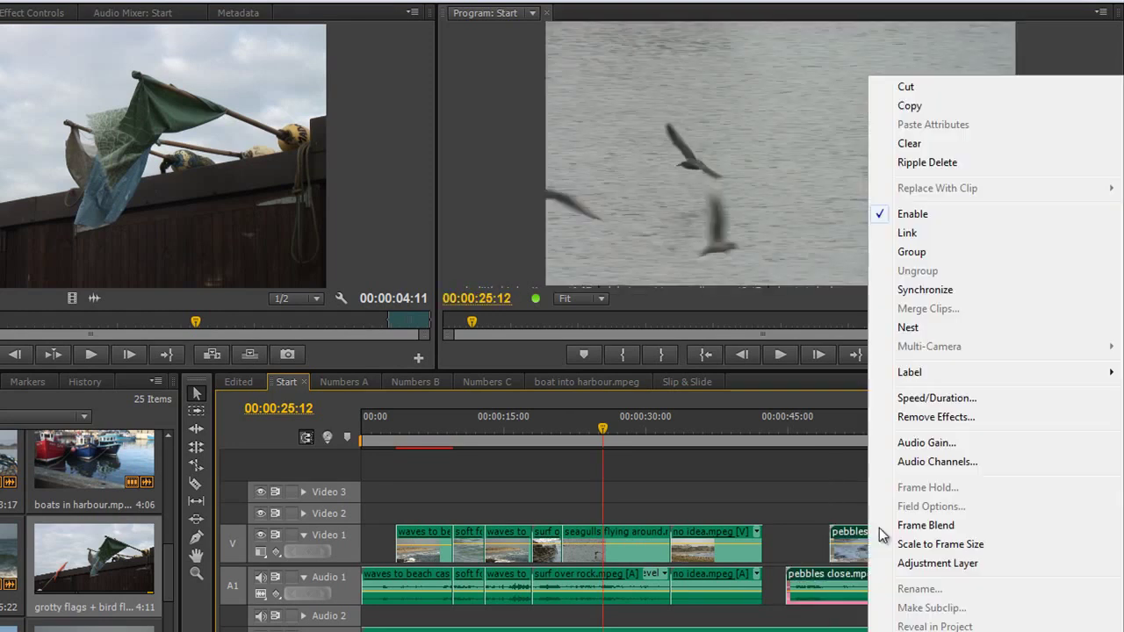
left_click(915, 232)
left_click_drag(889, 537, 887, 537)
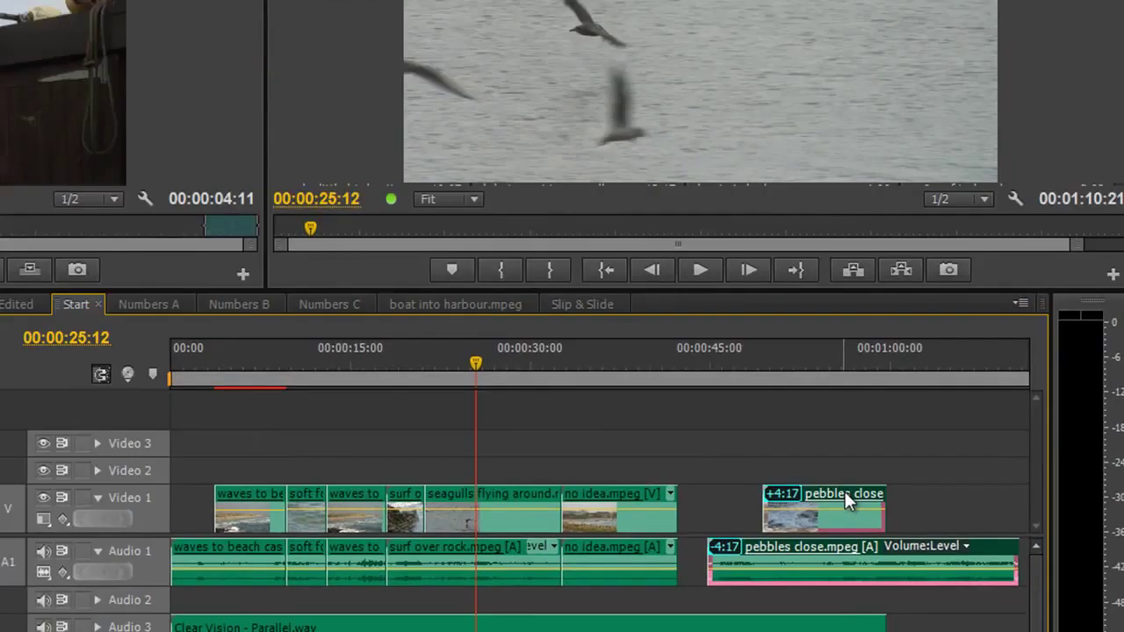
left_click_drag(579, 317, 647, 315)
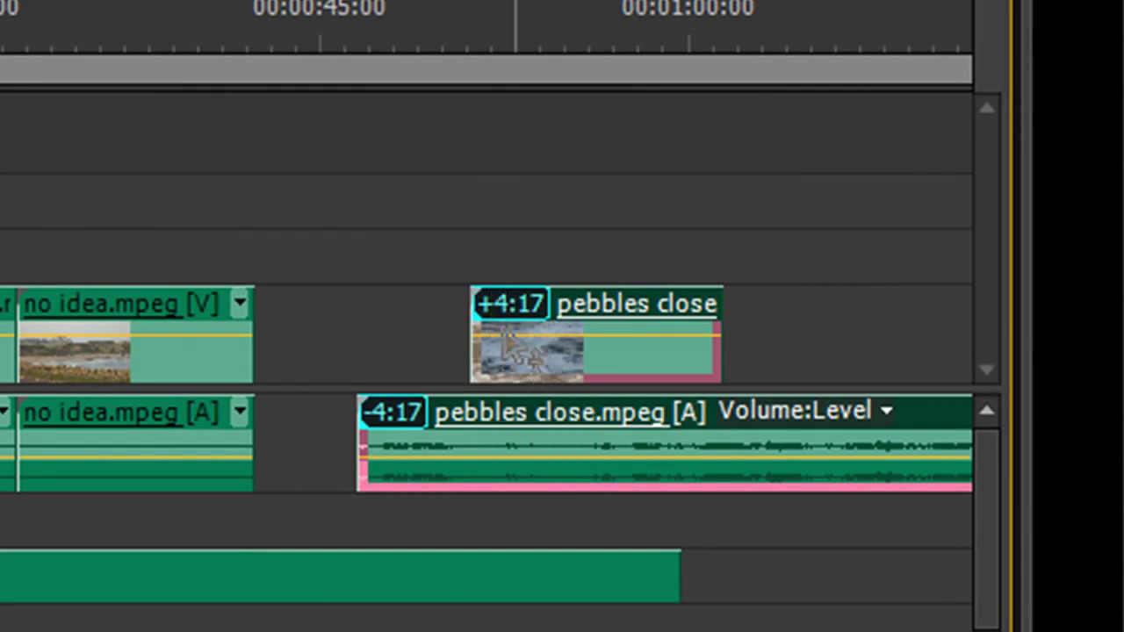
key("space")
key("space")
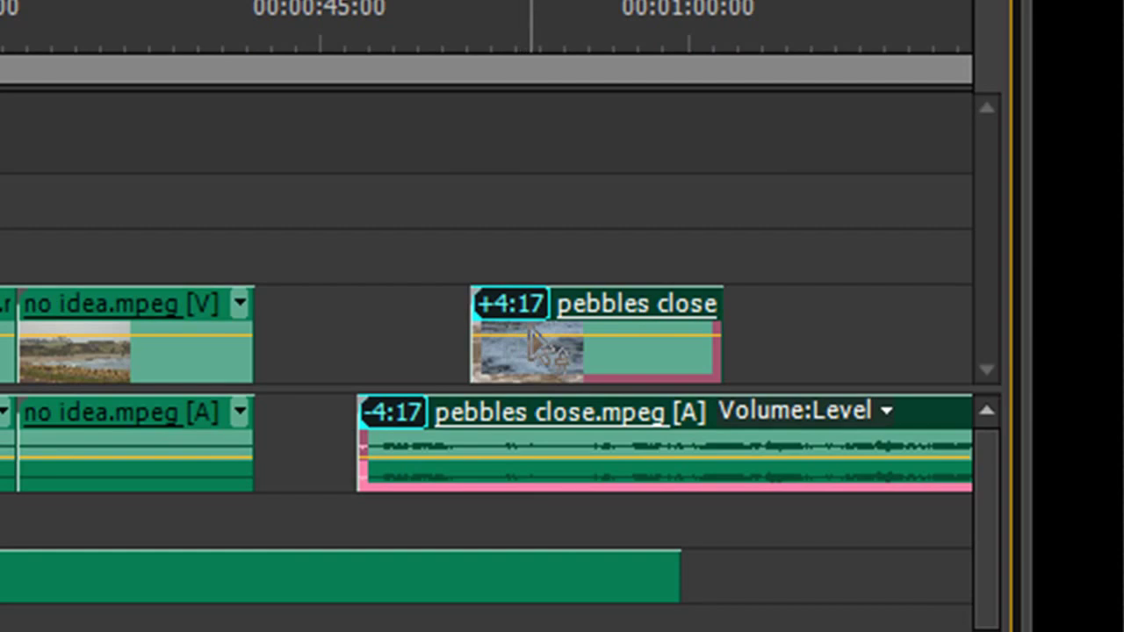
key("space")
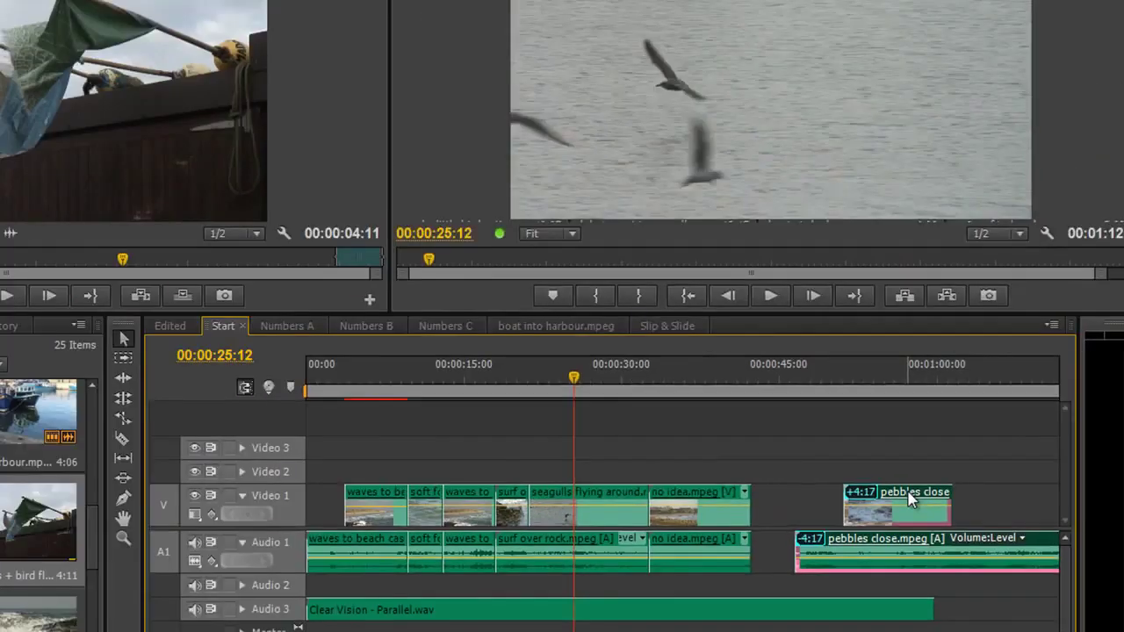
Unlink the pebbles clips, align the video with its audio, and select both clips.
right_click(910, 497)
left_click(911, 132)
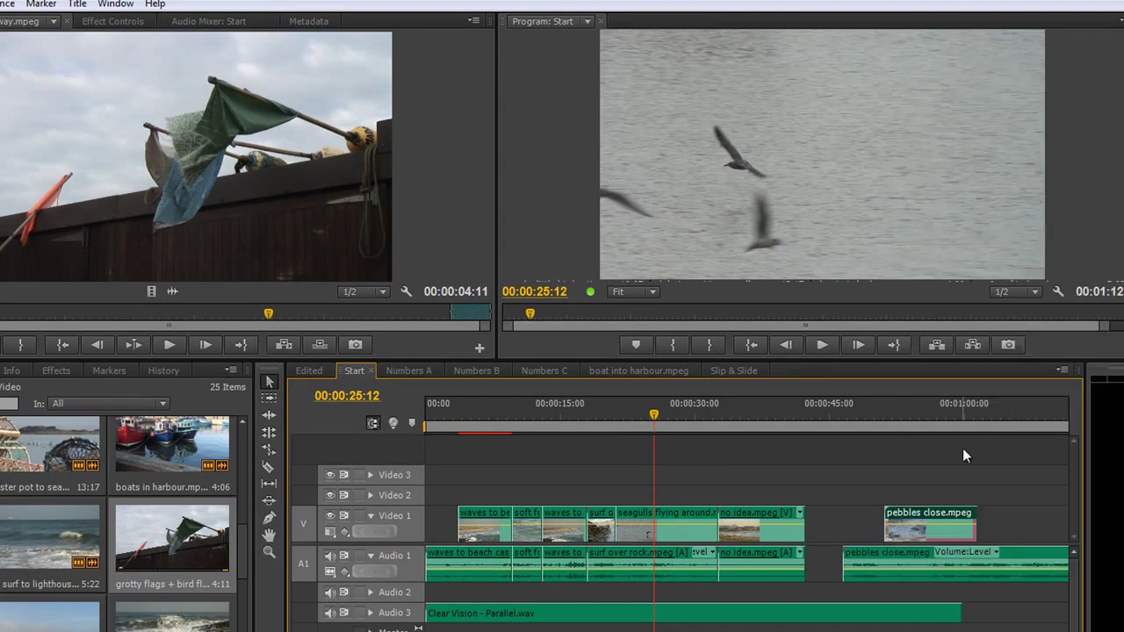
left_click_drag(942, 510, 900, 512)
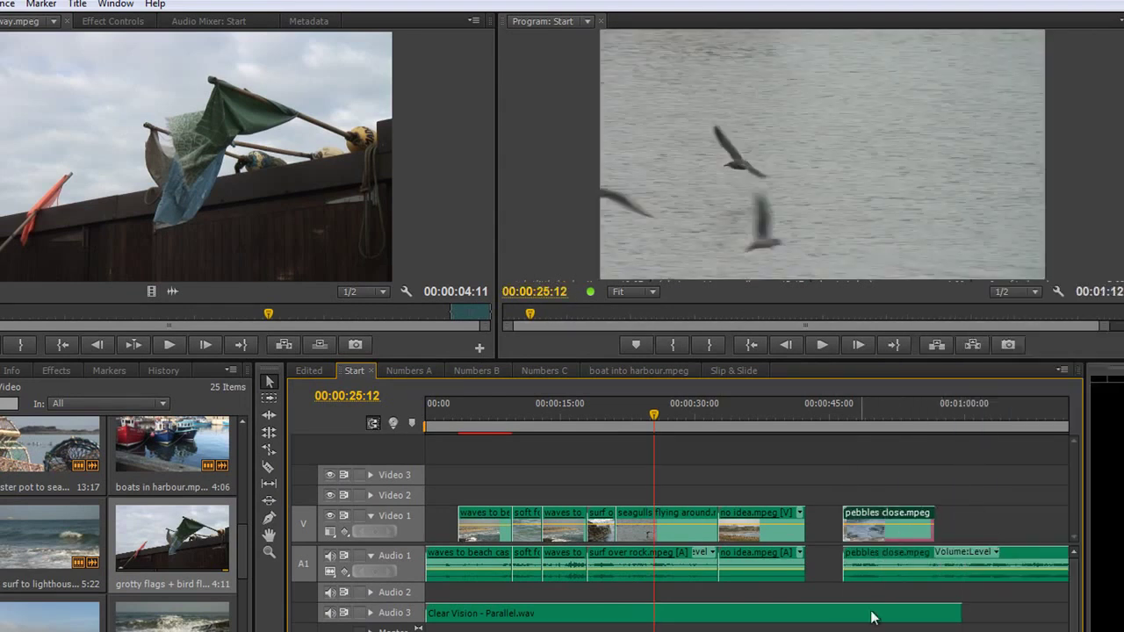
left_click_drag(883, 464, 896, 583)
Relink the pebbles close clips and ripple-delete the gap so they start at 00:00:42:08.
right_click(899, 517)
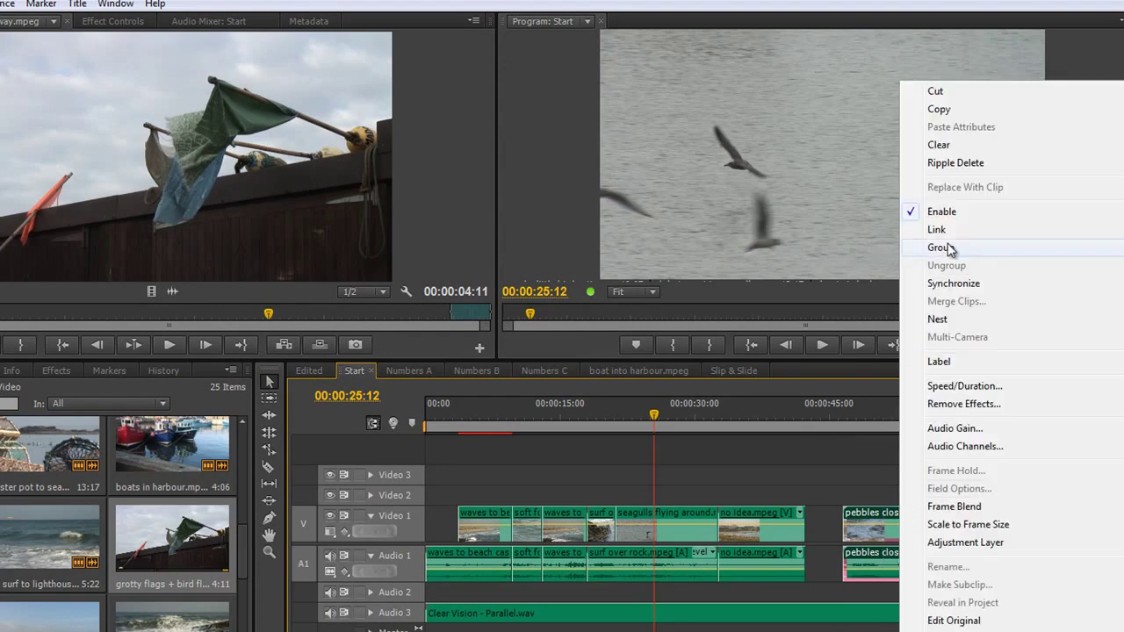
left_click(905, 231)
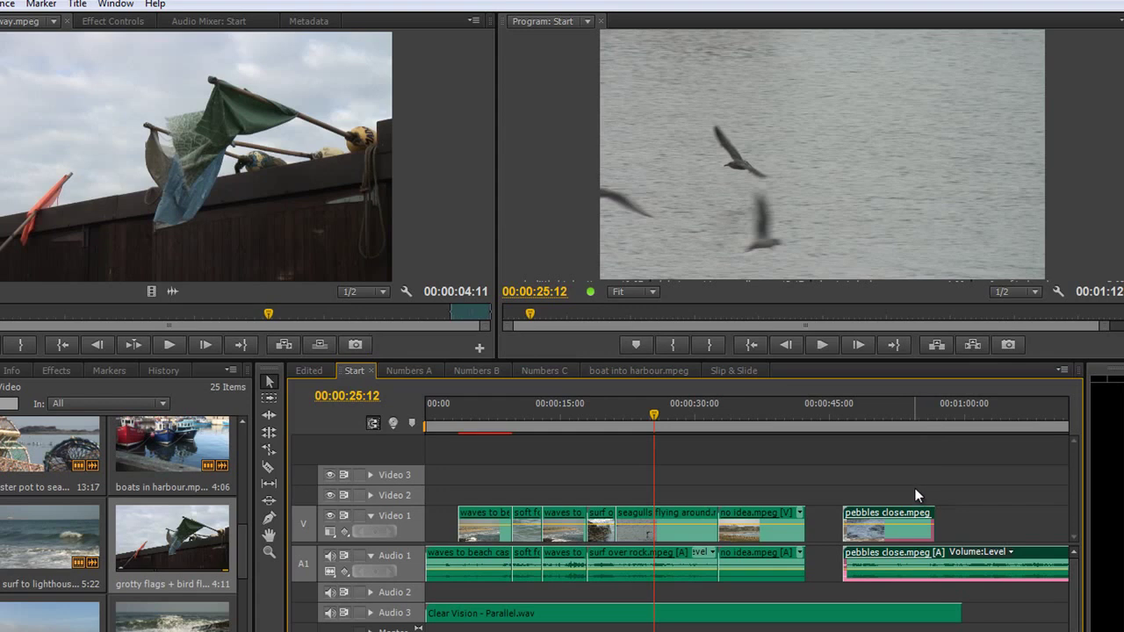
right_click(831, 534)
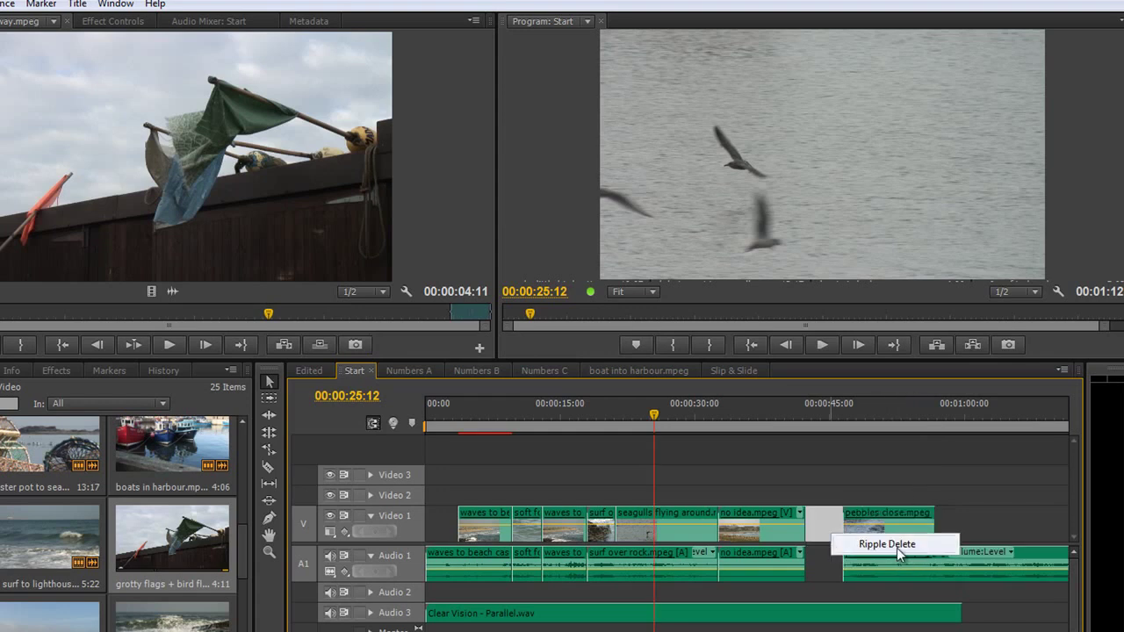
left_click(897, 545)
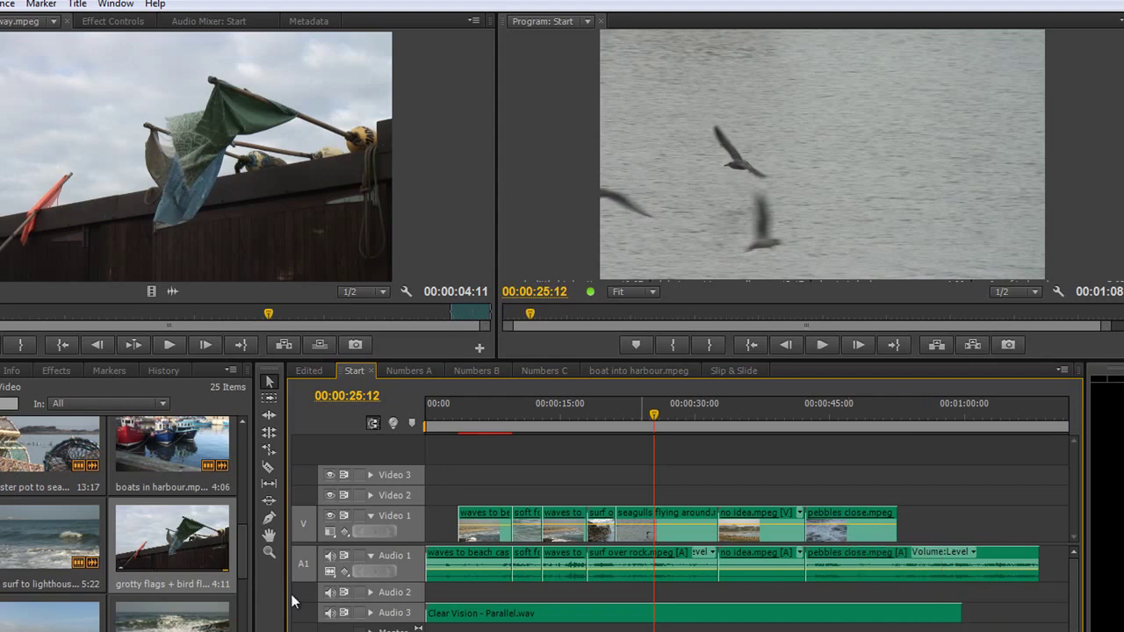
left_click(172, 549)
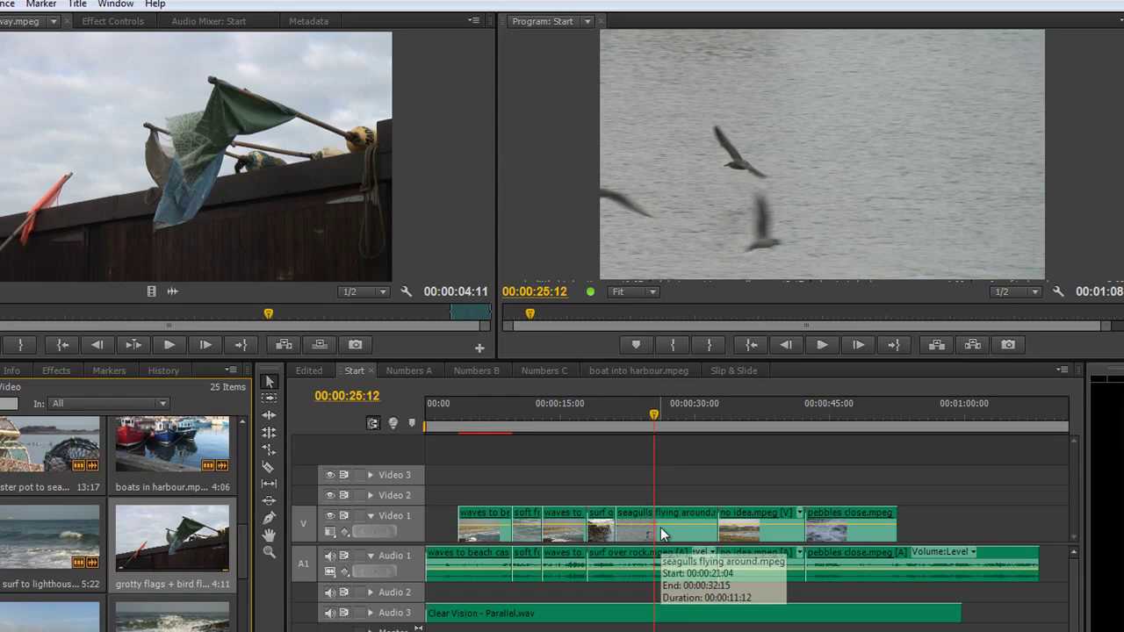
key("comma")
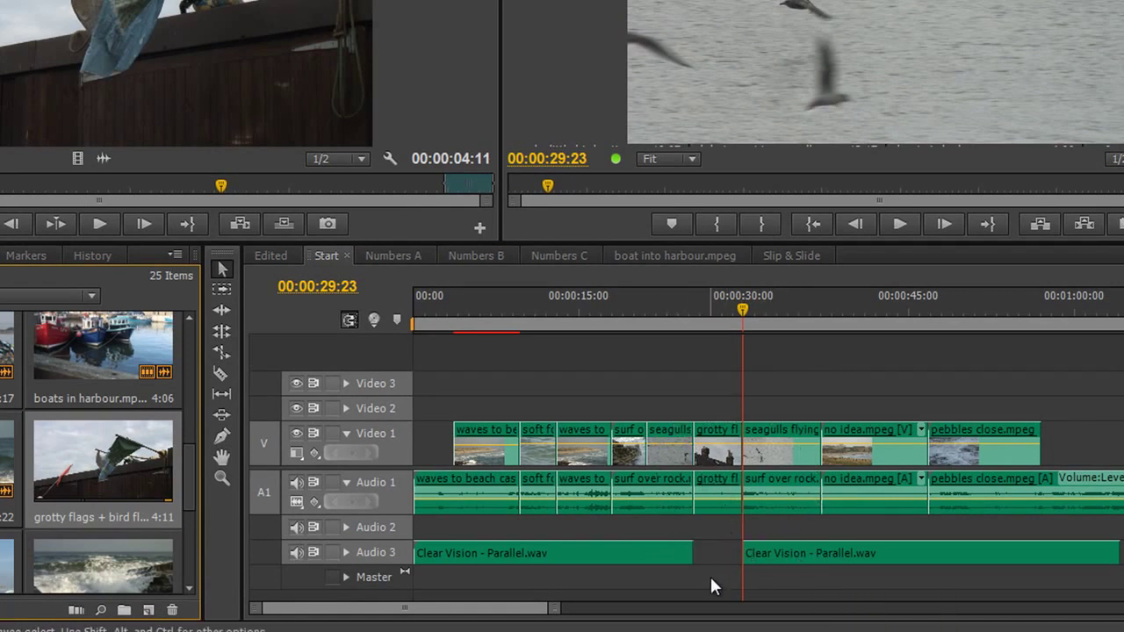
key("ctrl+z")
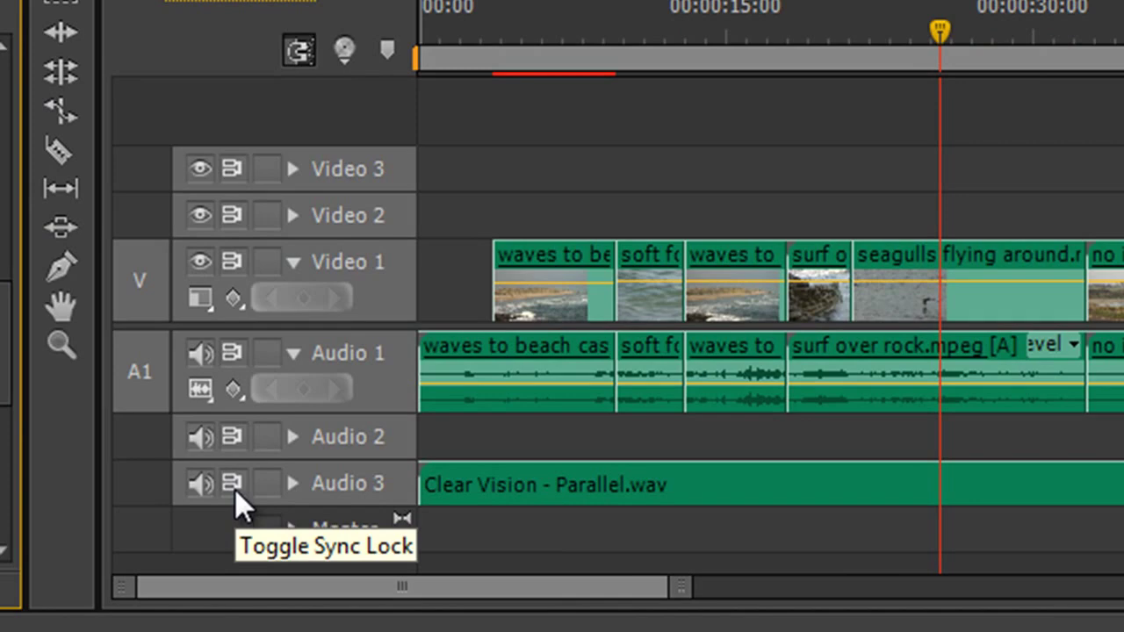
Turn off sync lock on Audio 3, then toggle its track lock on and off, leaving it unlocked.
left_click(234, 486)
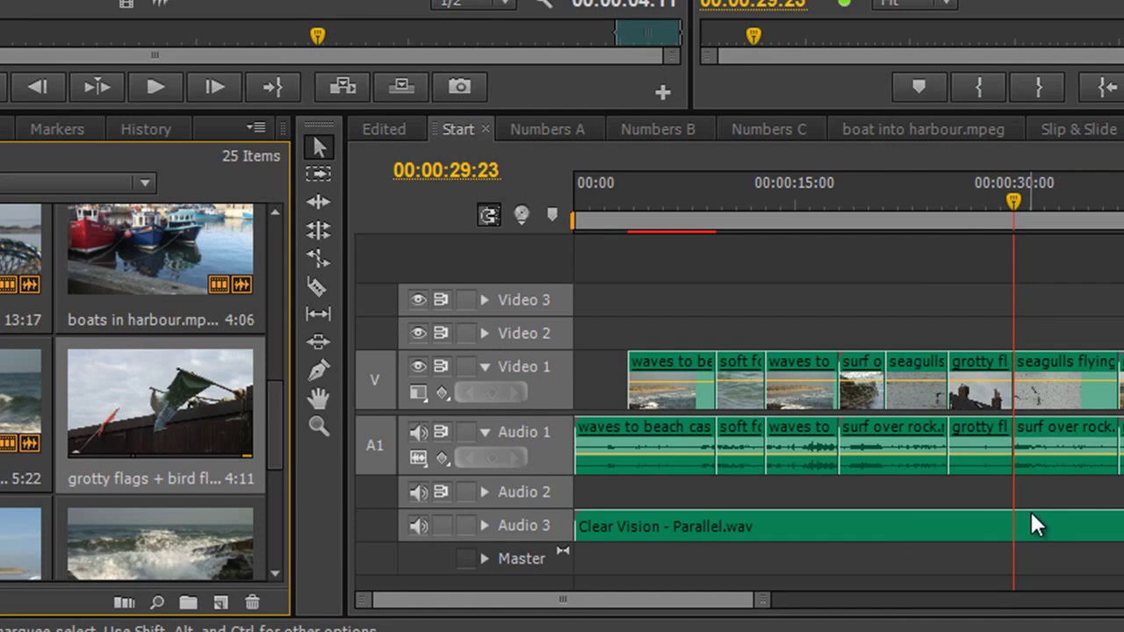
left_click(468, 526)
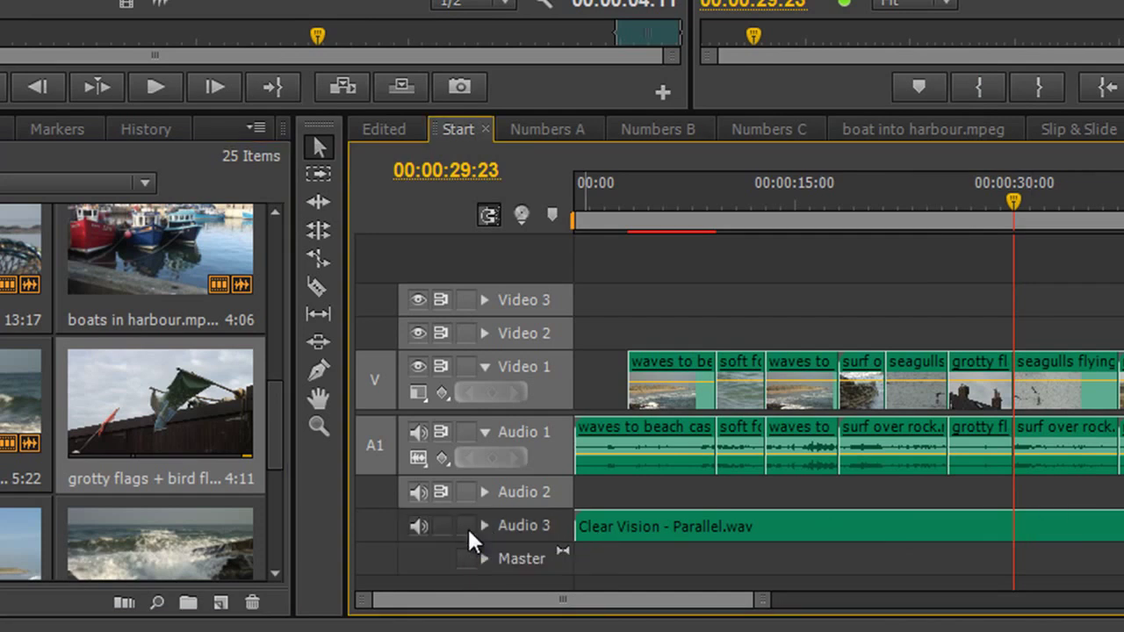
left_click(464, 525)
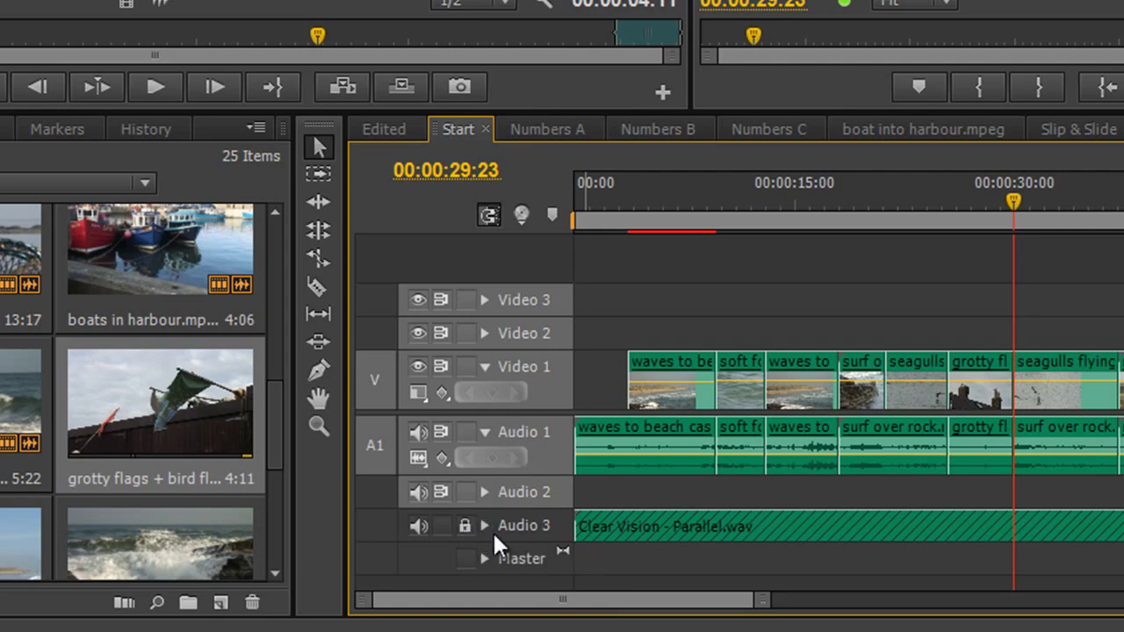
key("j")
key("k")
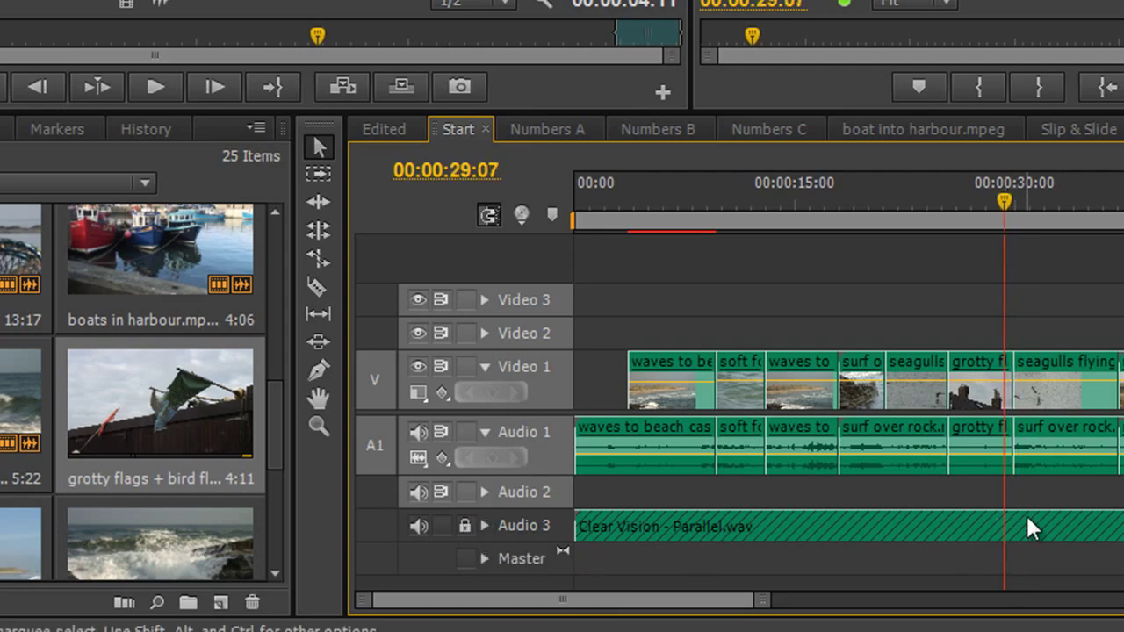
left_click(468, 525)
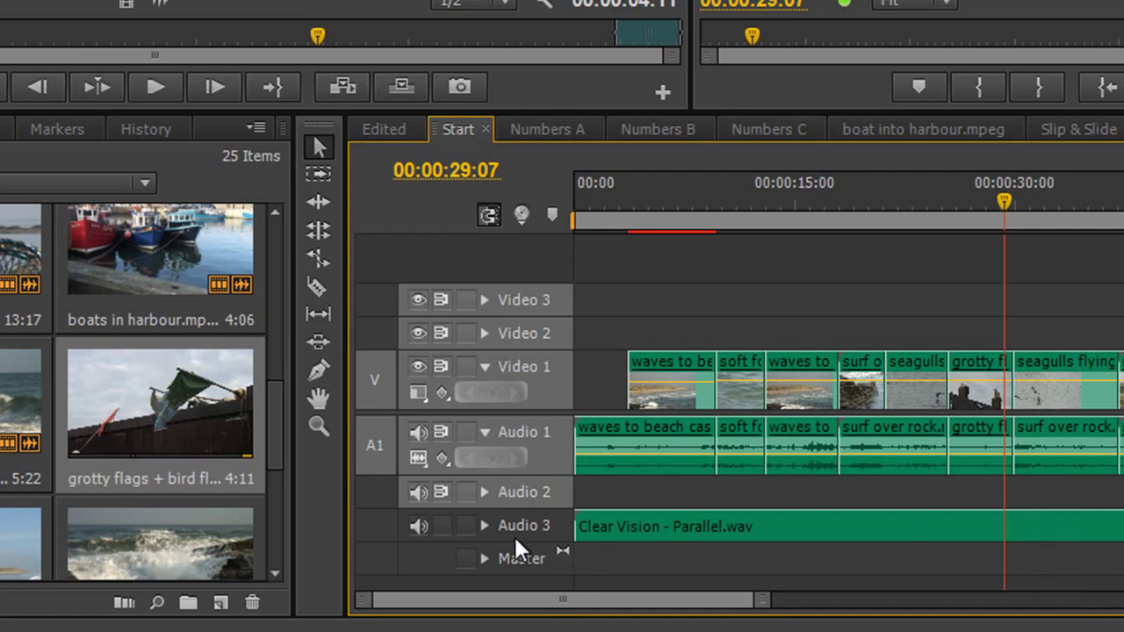
left_click(465, 525)
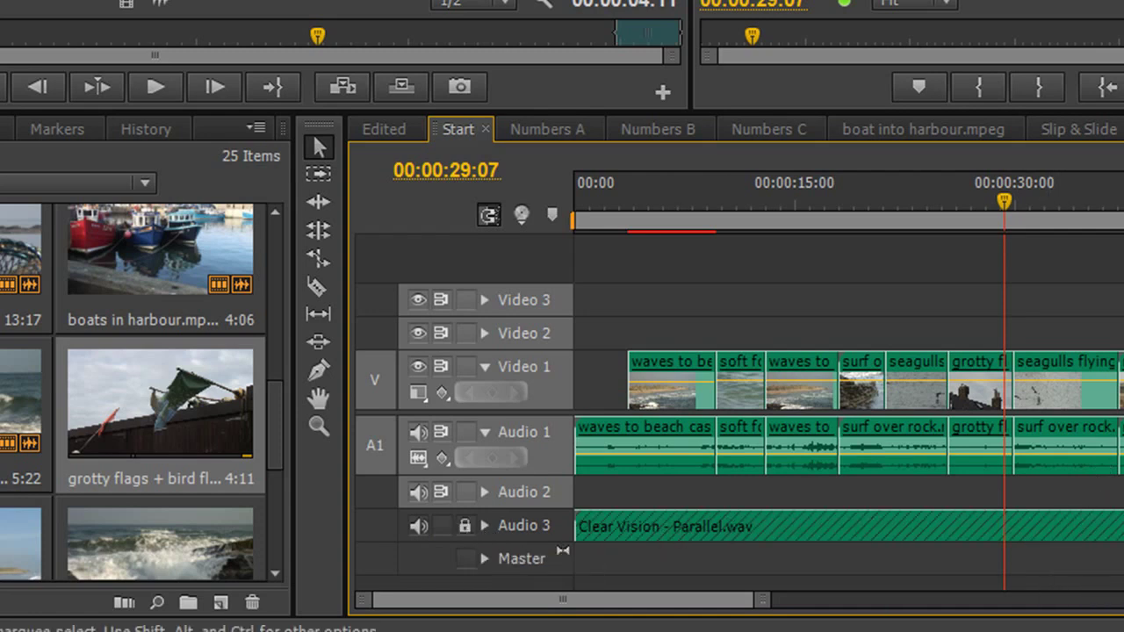
left_click(468, 530)
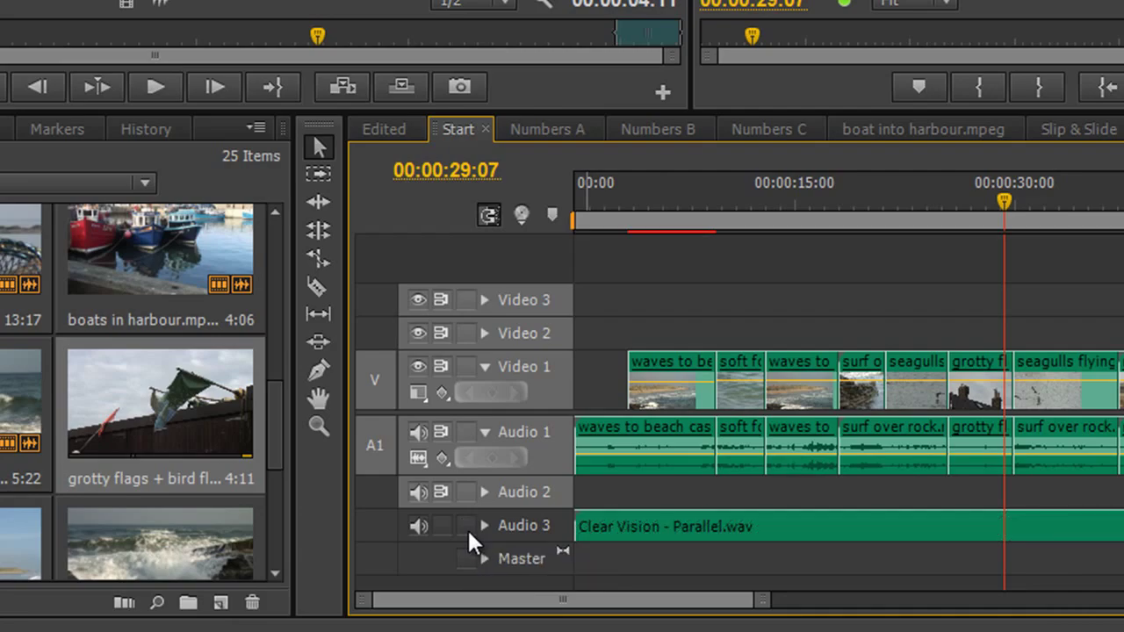